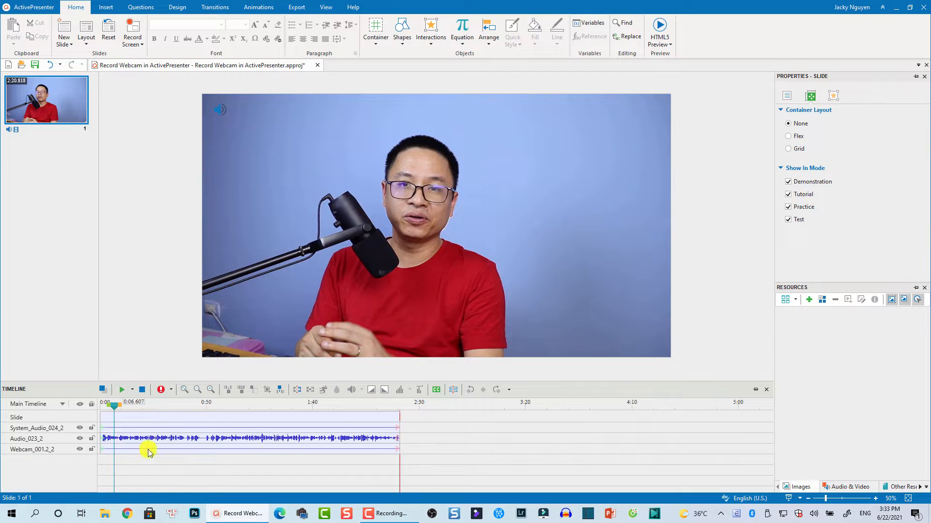
Shrink the webcam video on the slide to about 616 × 347, keeping it in the slide's lower-right corner
click(349, 237)
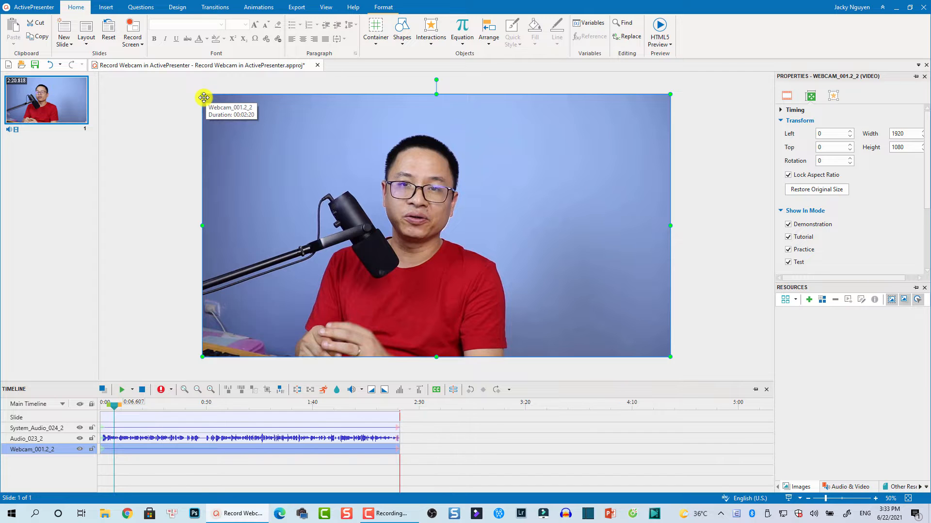
drag(203, 98, 520, 273)
mouse_move(595, 327)
mouse_down()
mouse_move(606, 173)
mouse_move(589, 158)
mouse_move(473, 165)
mouse_move(584, 166)
mouse_move(594, 145)
mouse_move(282, 153)
mouse_move(275, 329)
mouse_move(595, 326)
mouse_up()
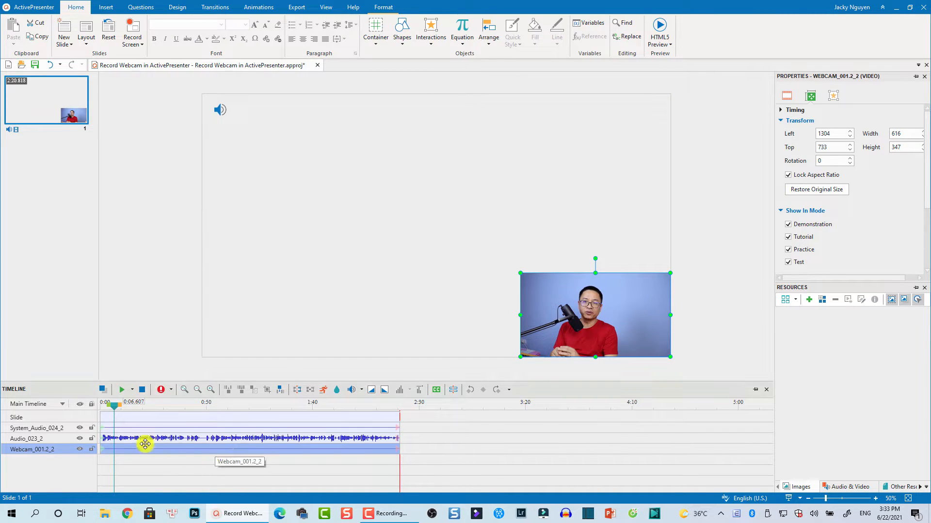
Split the webcam clip on the timeline at 0:17.997
drag(115, 411, 138, 408)
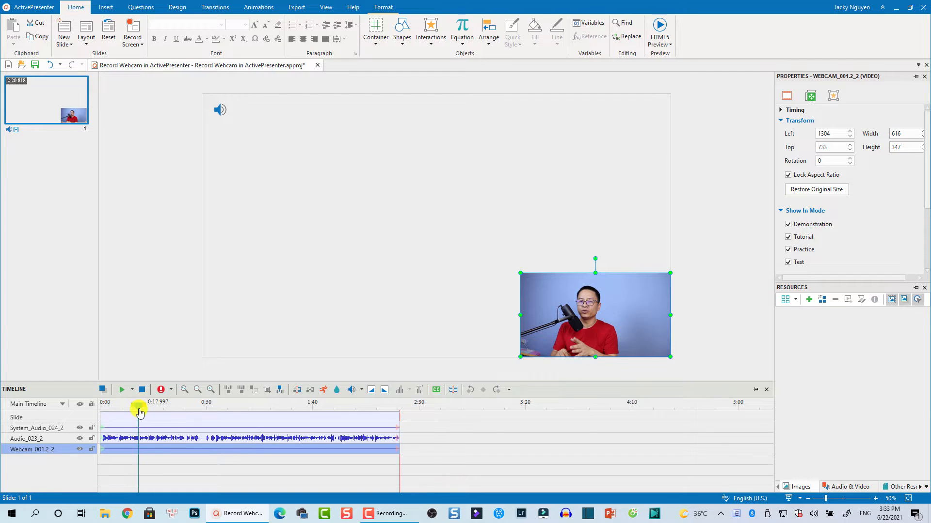
click(297, 392)
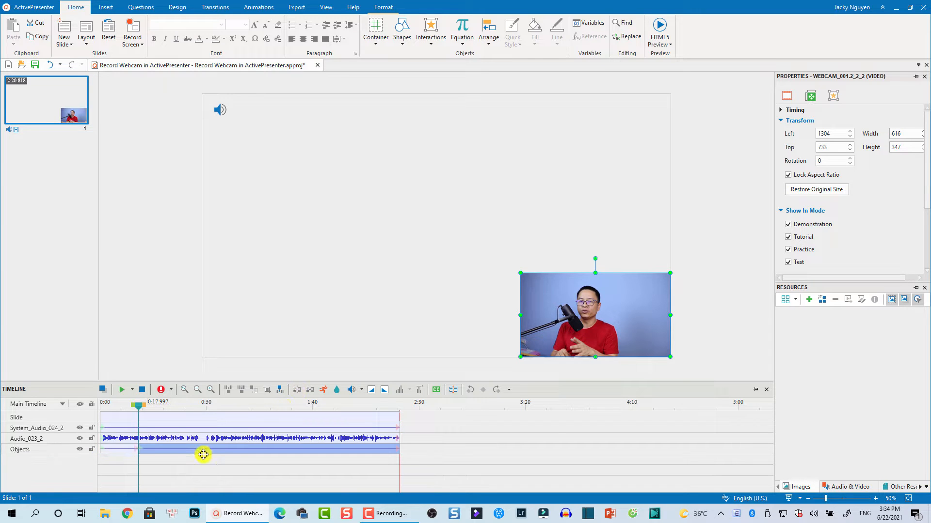
Shift the second webcam segment to open a gap, check the gap, and return the segment to 0:17.997
drag(191, 453, 239, 454)
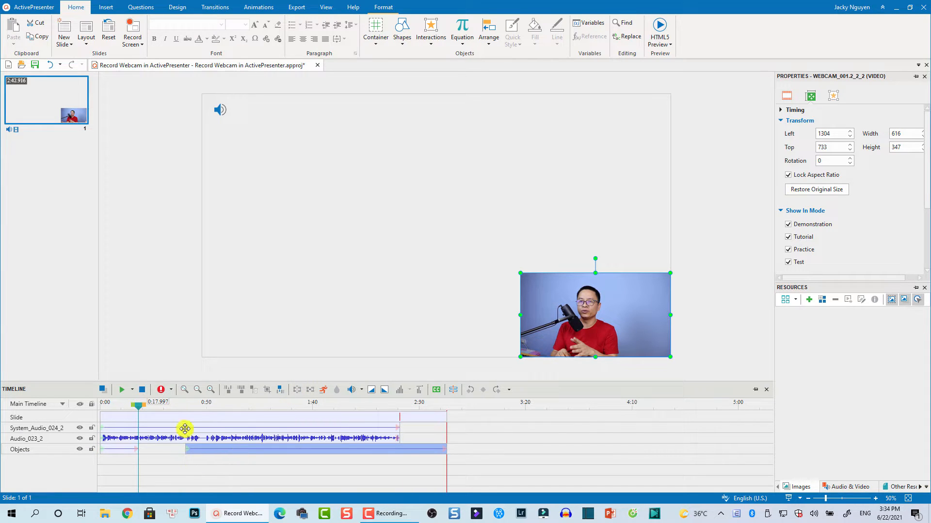
click(161, 405)
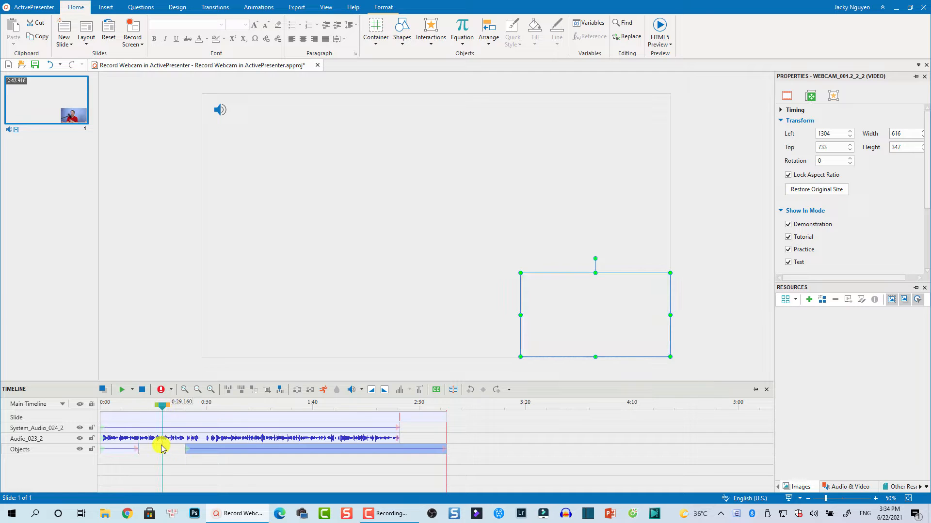
click(160, 448)
drag(214, 453, 163, 453)
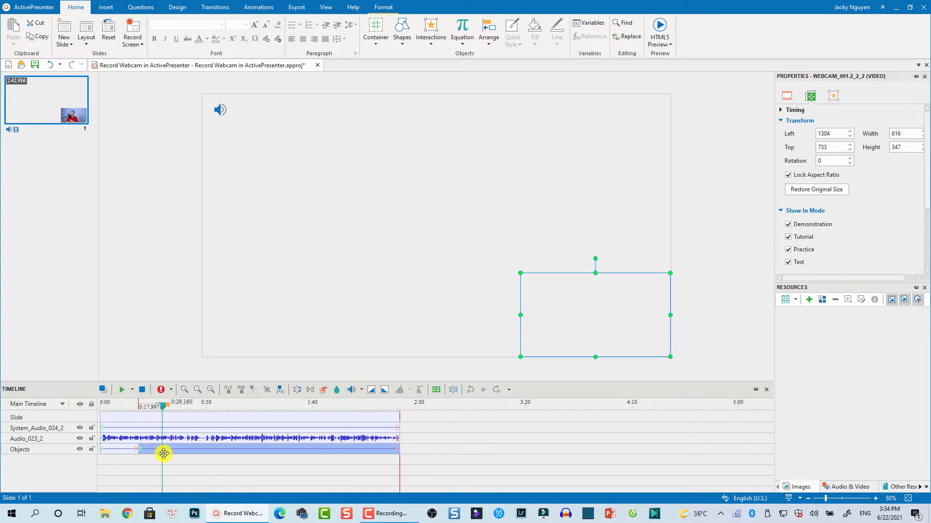
Copy the second webcam segment and resize it to about 459 × 258 in the slide's lower-right corner
right_click(192, 452)
click(213, 240)
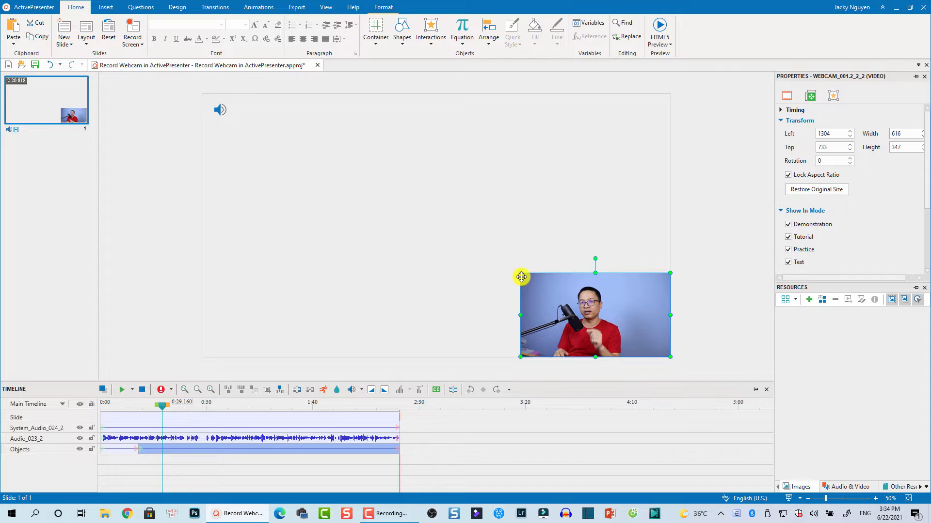
drag(520, 273, 369, 188)
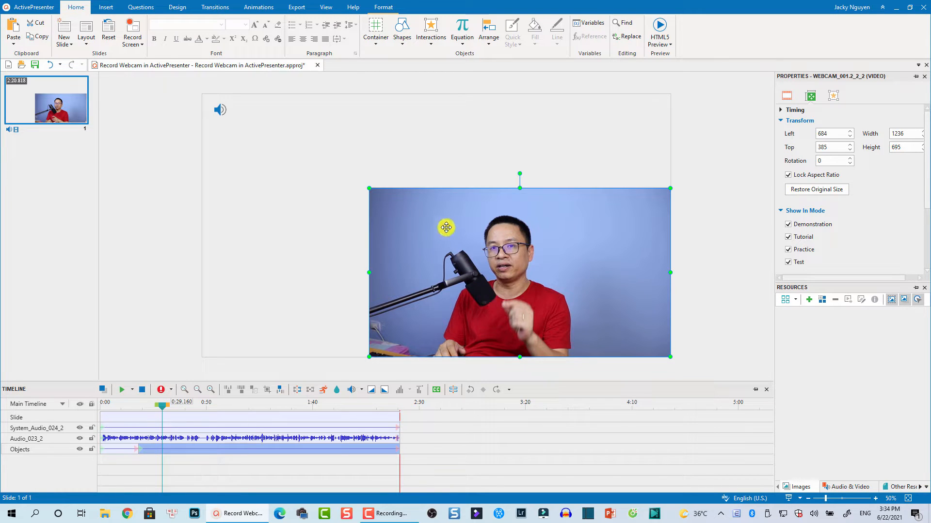
drag(368, 189, 559, 294)
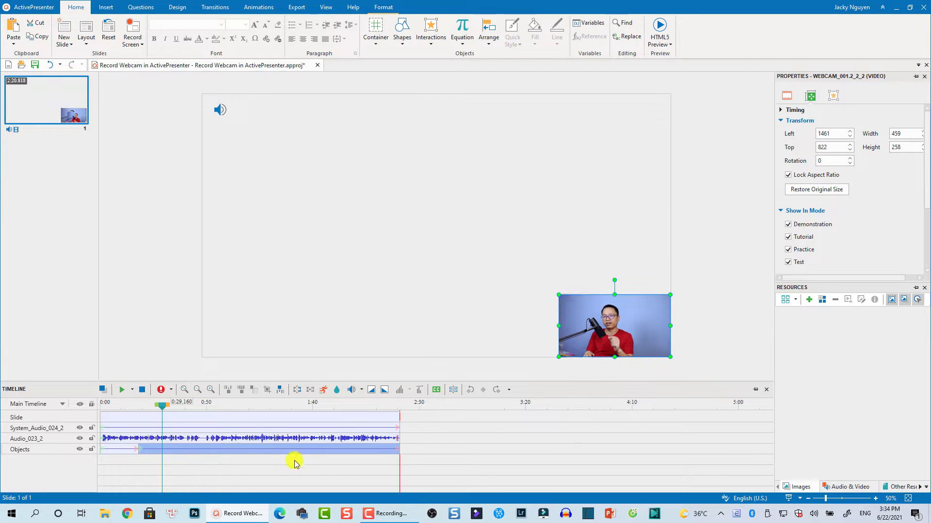
Select the system audio, microphone audio and both webcam segments together on the timeline
drag(249, 467, 121, 423)
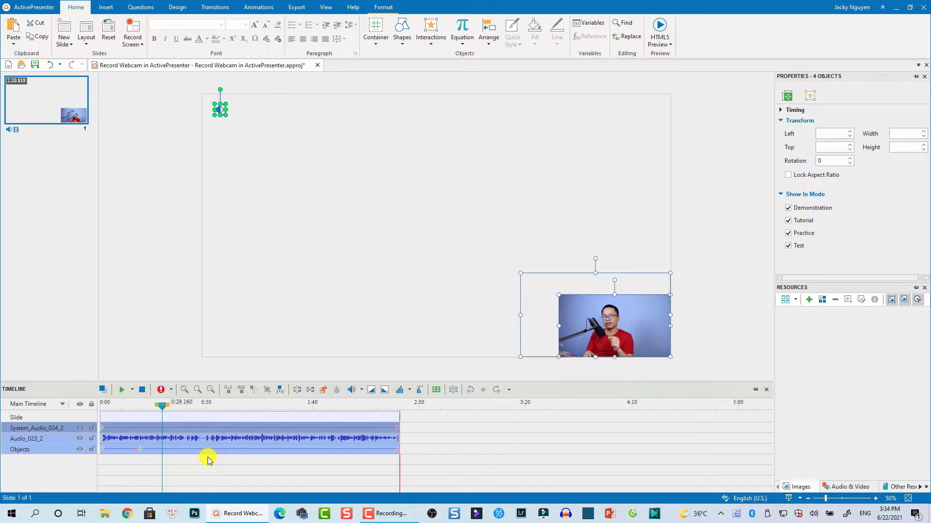
click(172, 437)
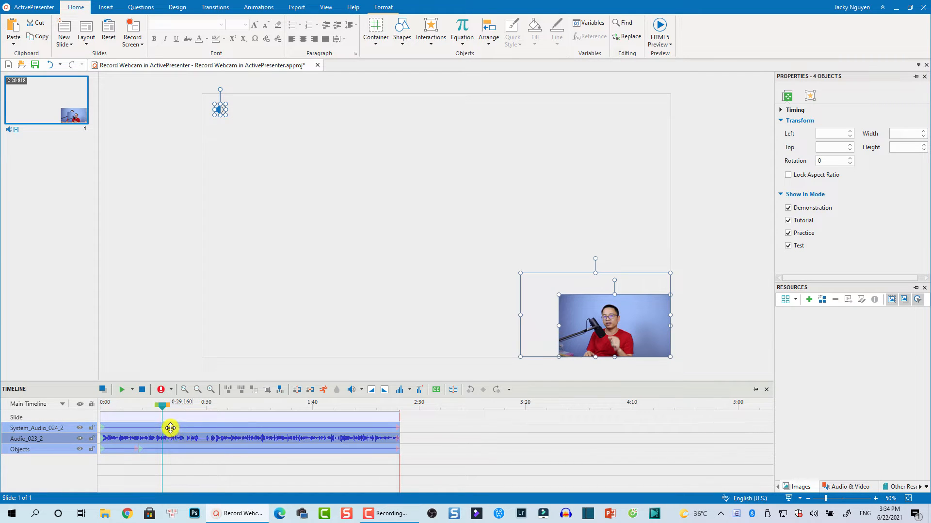
click(170, 427)
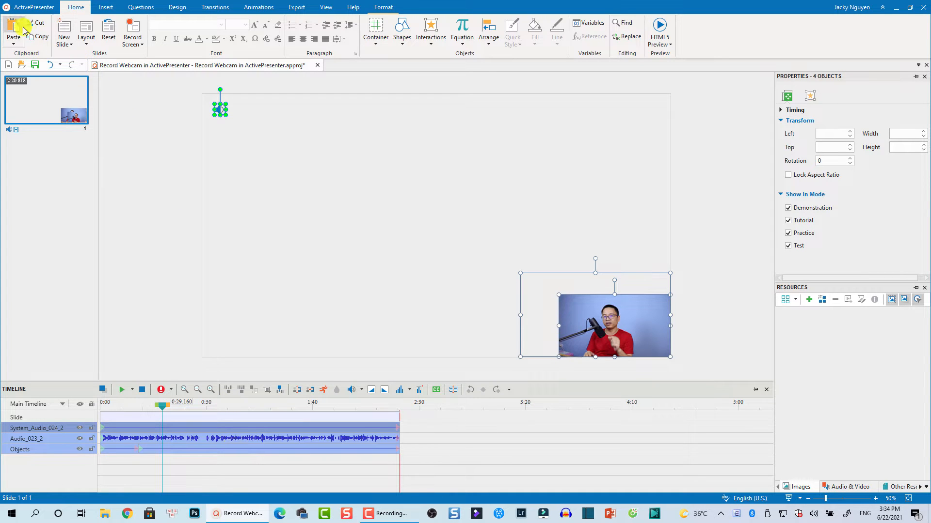
Go back to the start page and begin a new Record Video project
click(20, 11)
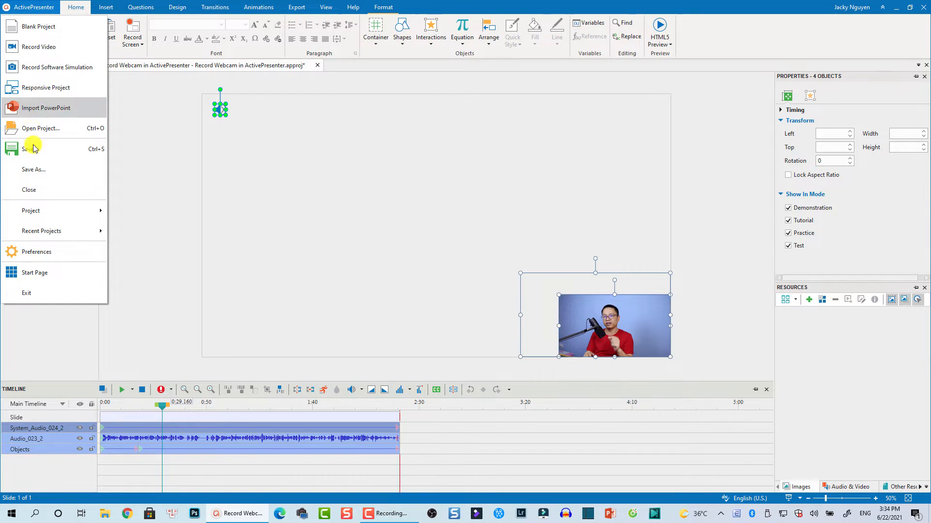
click(27, 271)
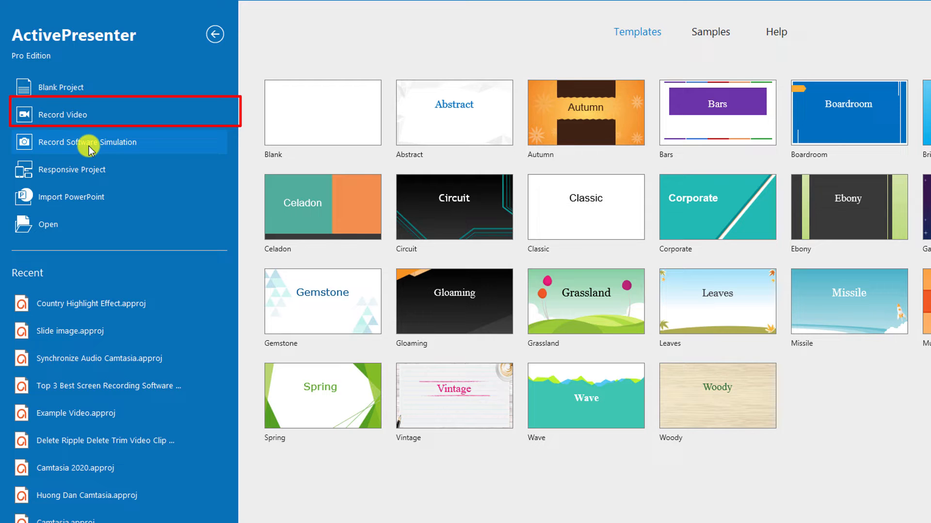
click(62, 116)
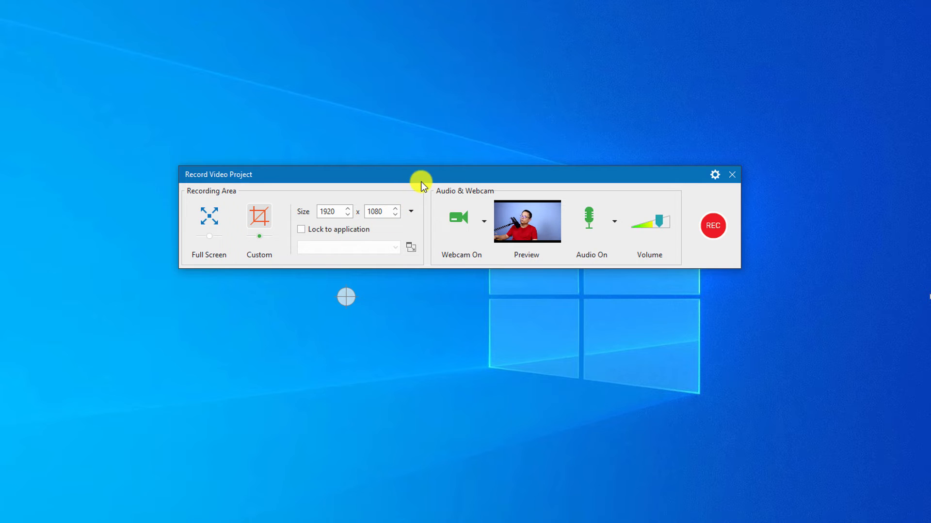
Try the full-screen recording area, and switch to a custom area using the 1920 x 1080 Full screen preset
drag(418, 177, 296, 163)
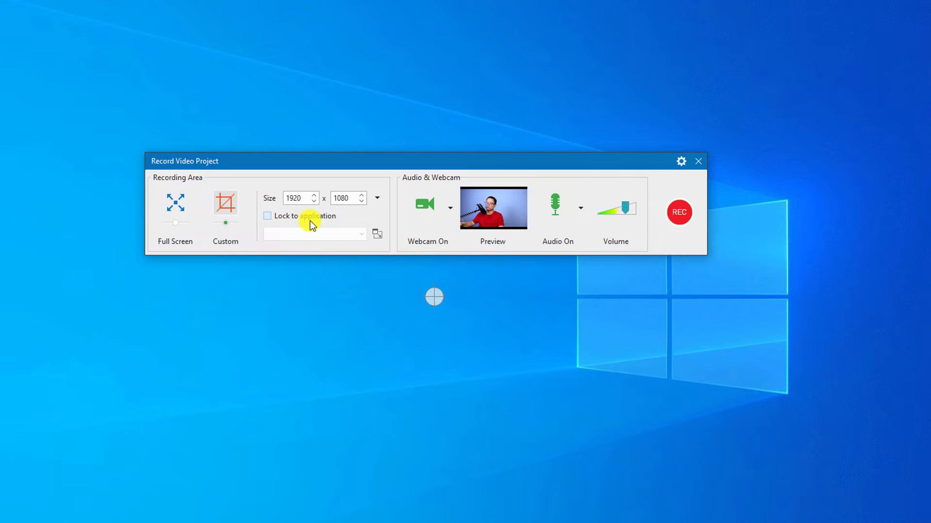
click(183, 208)
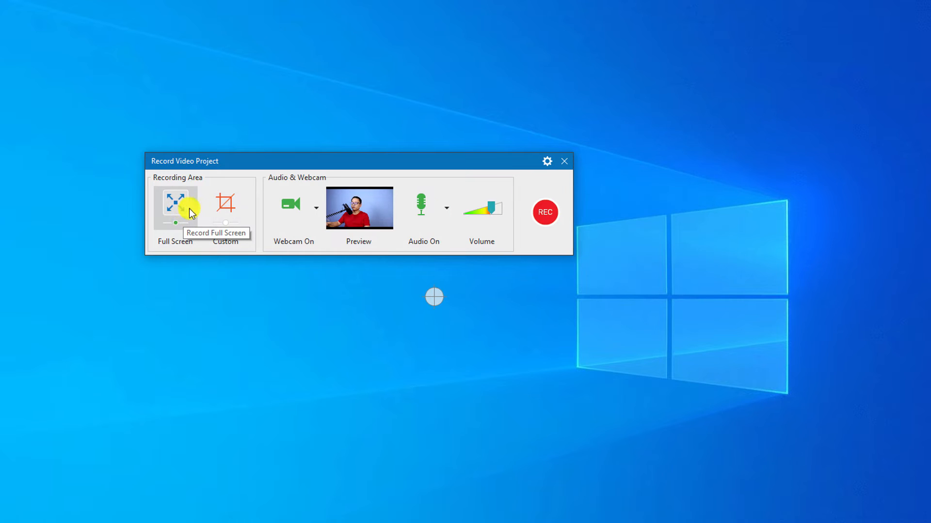
click(218, 209)
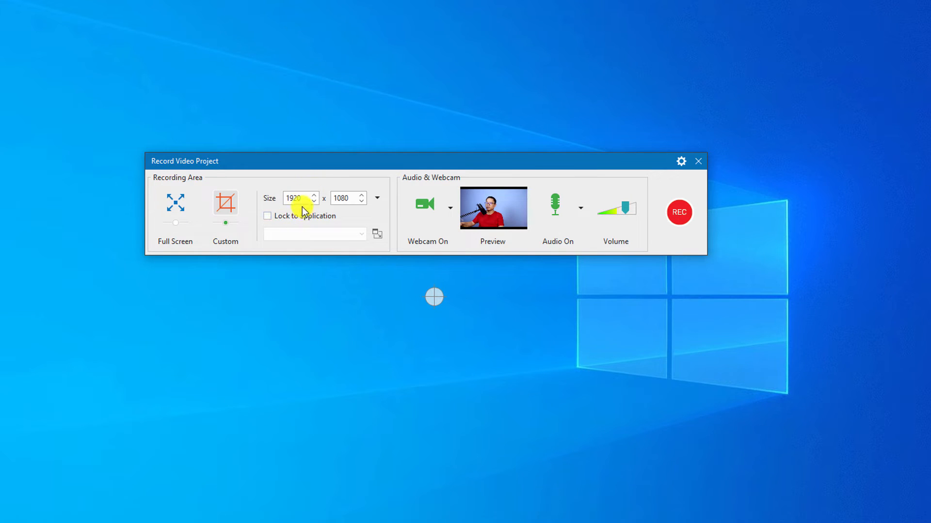
click(376, 199)
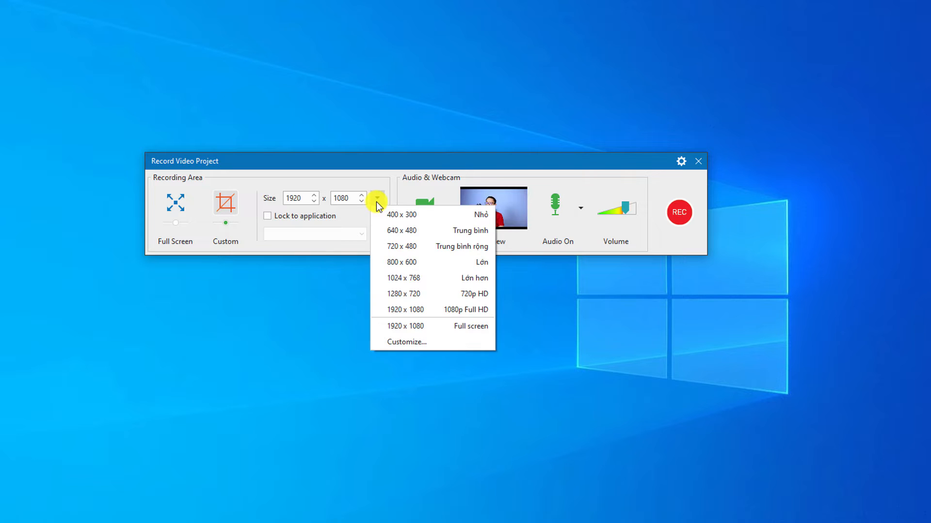
click(416, 328)
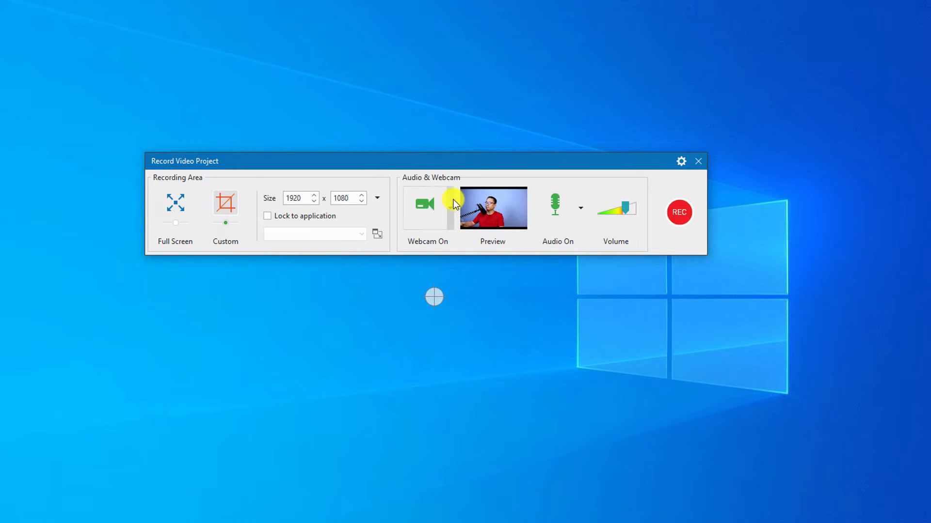
Set the audio sources so that system audio is not recorded
drag(463, 160, 369, 158)
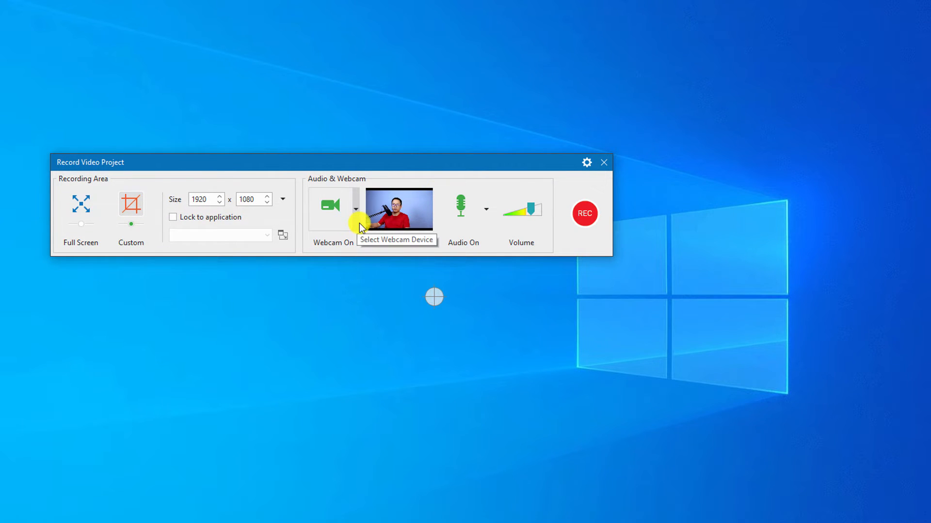
click(485, 210)
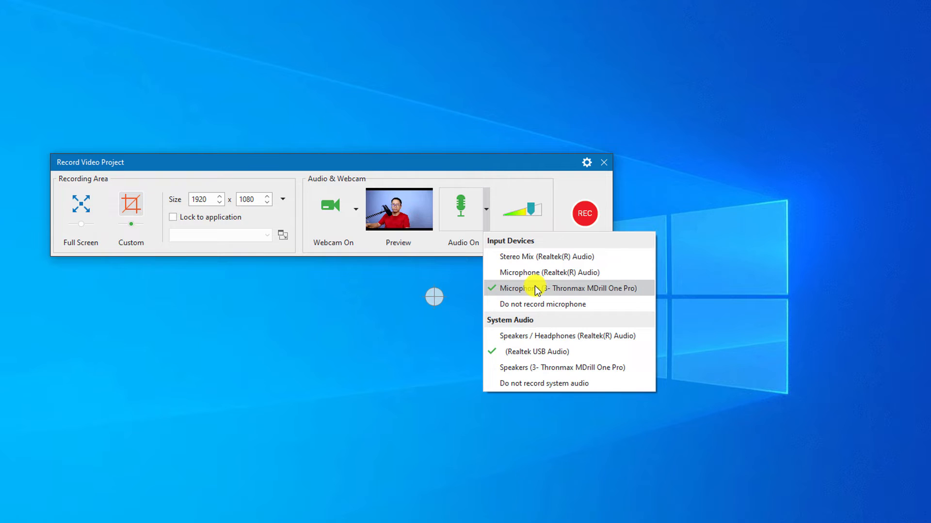
click(495, 385)
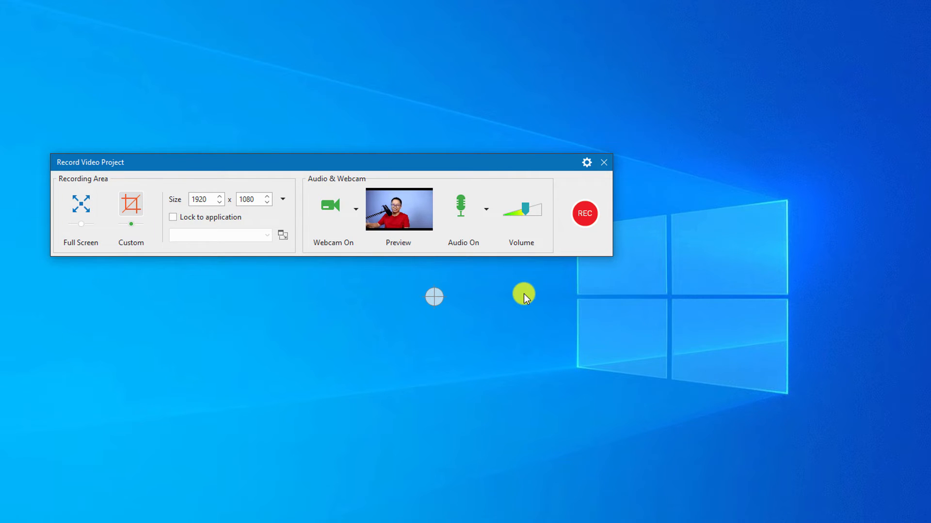
Apply webcam format settings with BGR24 color space, 1024 x 576 output size and 30 fps frame rate
click(357, 211)
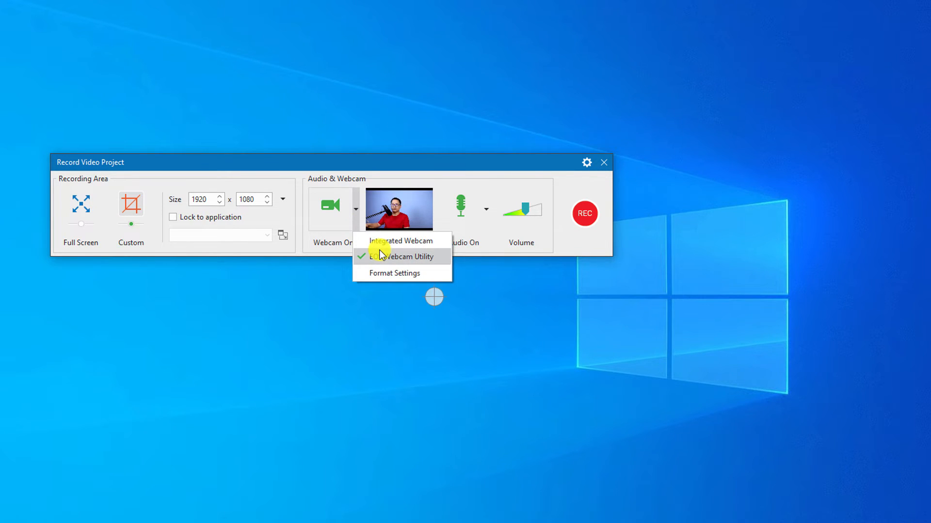
click(388, 276)
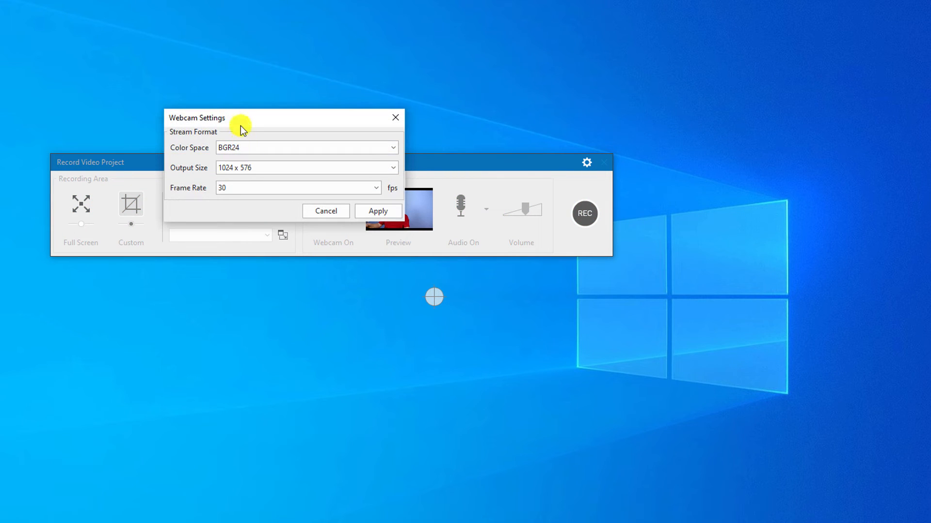
drag(240, 121, 110, 130)
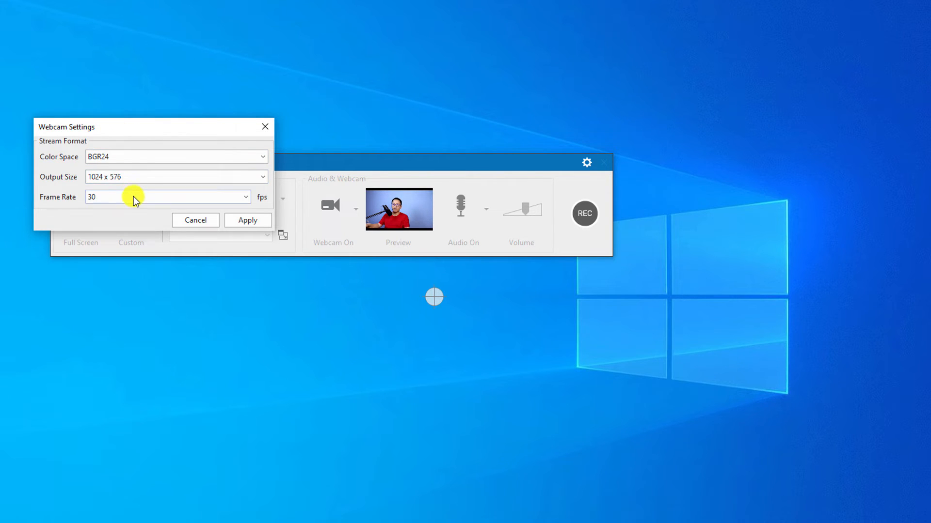
click(247, 220)
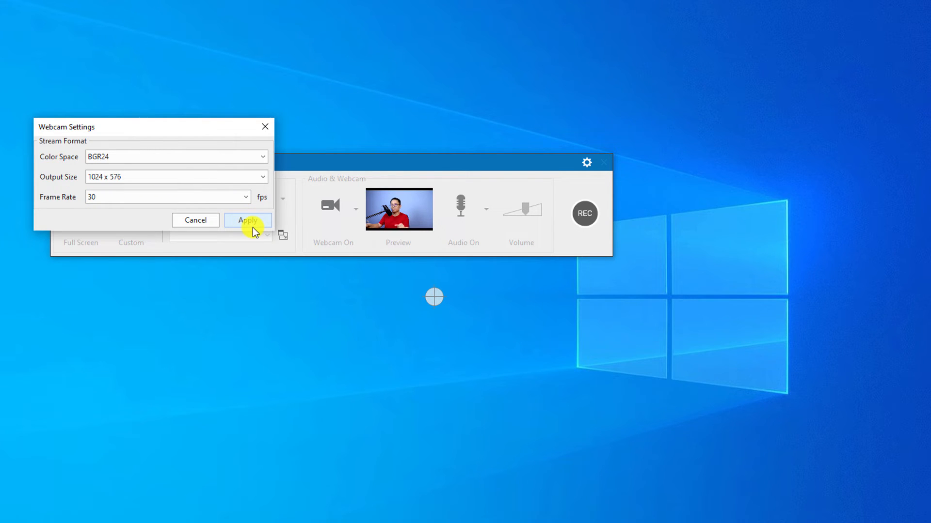
click(253, 222)
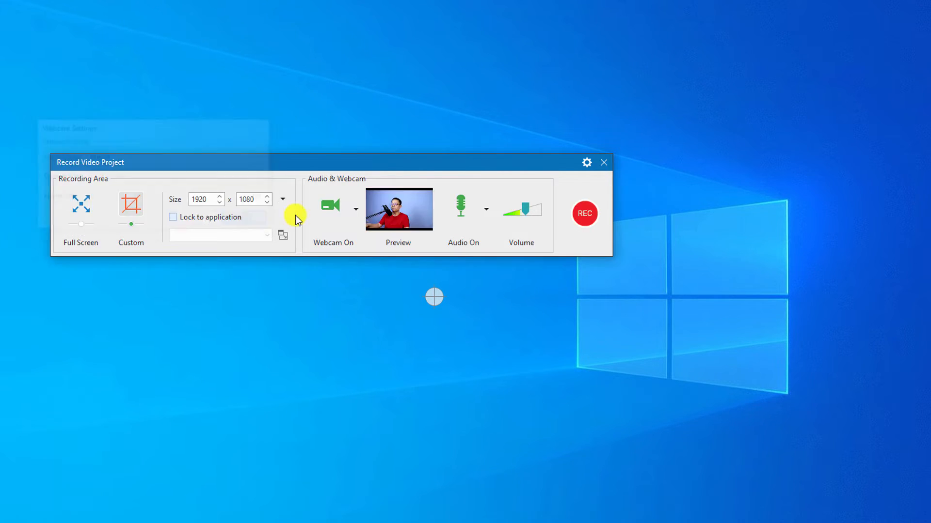
Choose H.264/MPEG-4 AVC as the webcam video codec and save the recording settings
click(588, 163)
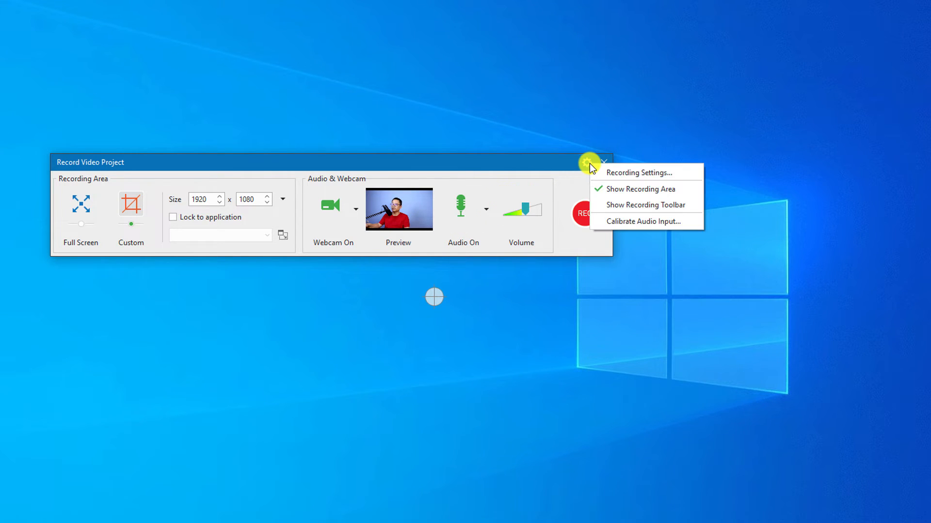
click(624, 173)
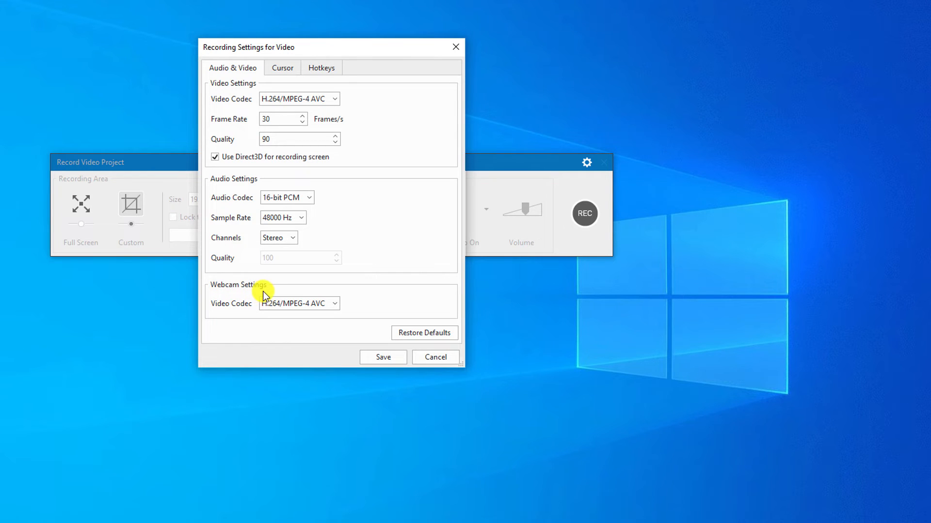
click(331, 304)
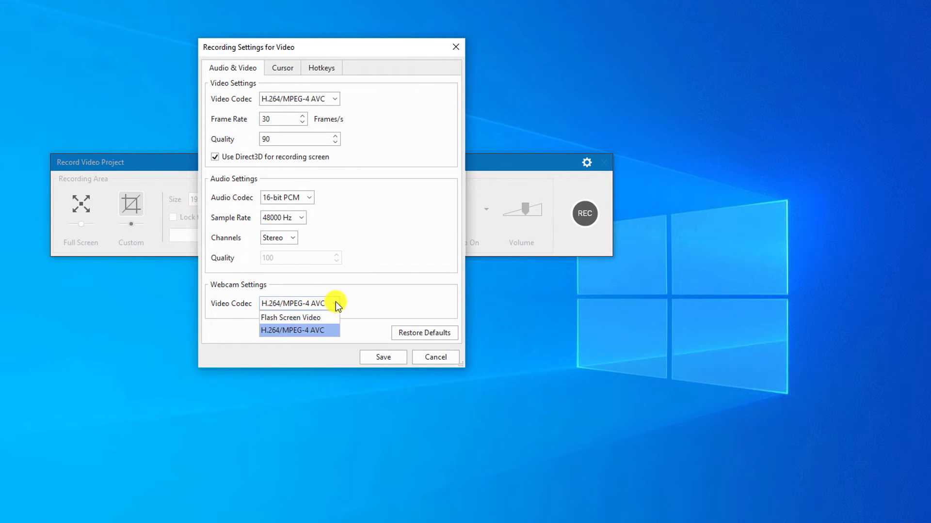
click(282, 330)
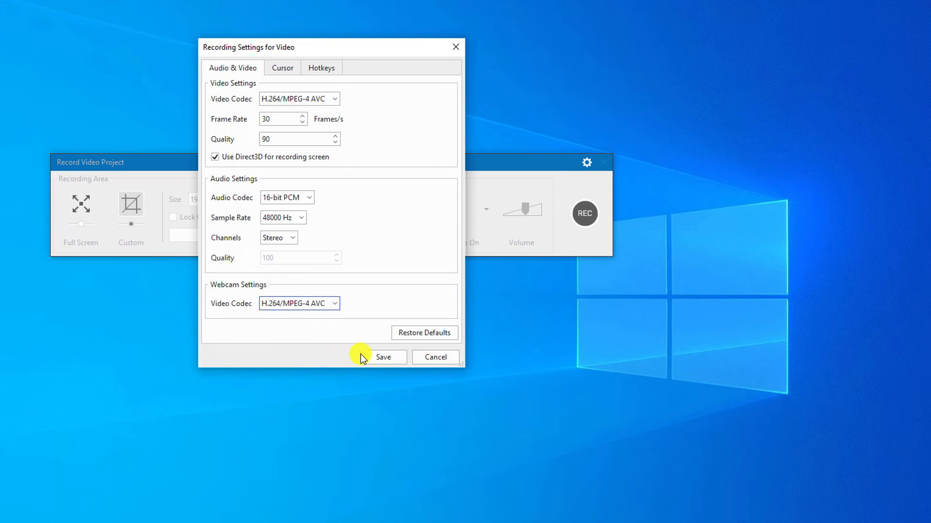
click(381, 357)
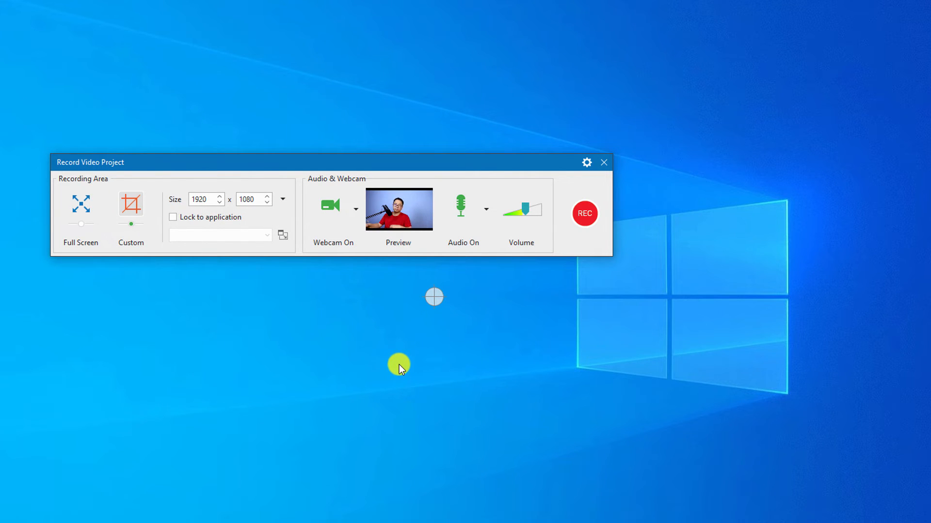
Start recording the screen and webcam
click(584, 217)
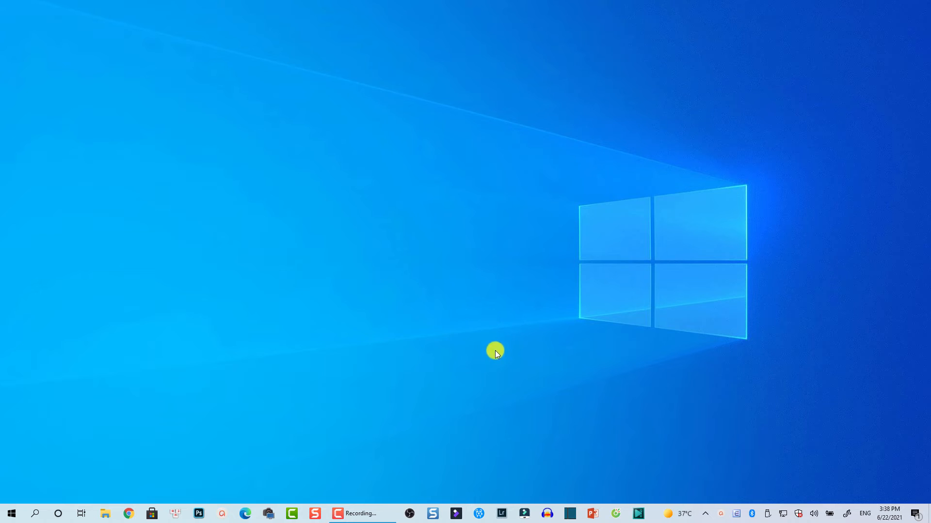
Bring up the Recording Toolbar, move it toward the middle of the screen and stop the recording
click(723, 514)
drag(736, 413, 577, 380)
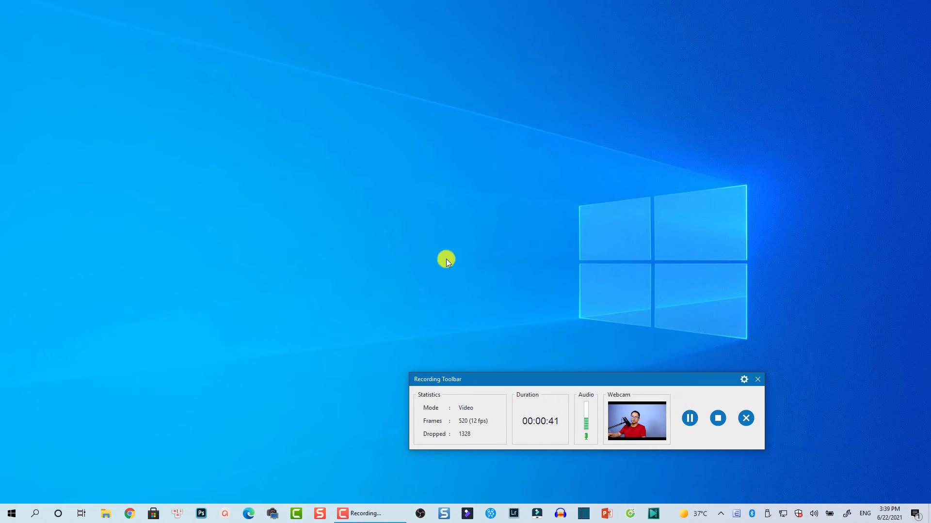
click(717, 420)
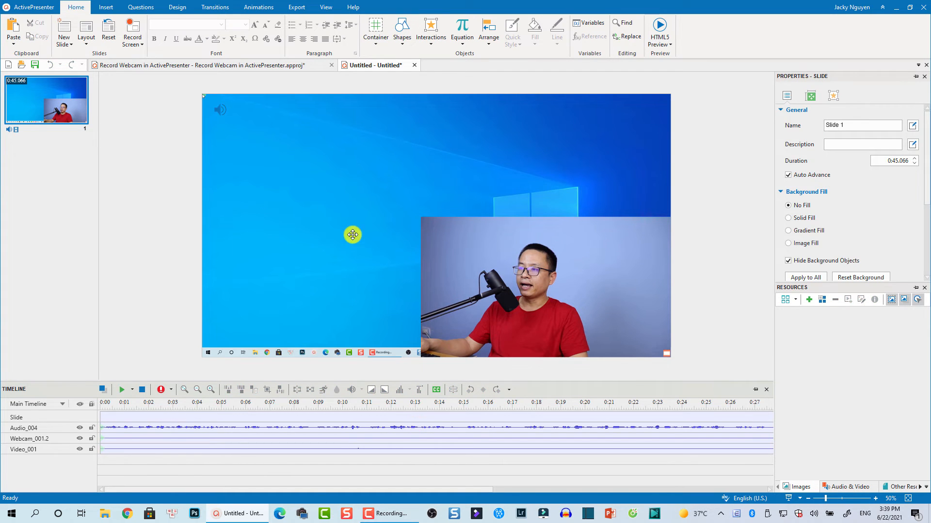
Delete the screen recording video from the timeline, keeping the webcam video and the audio
click(204, 428)
click(201, 450)
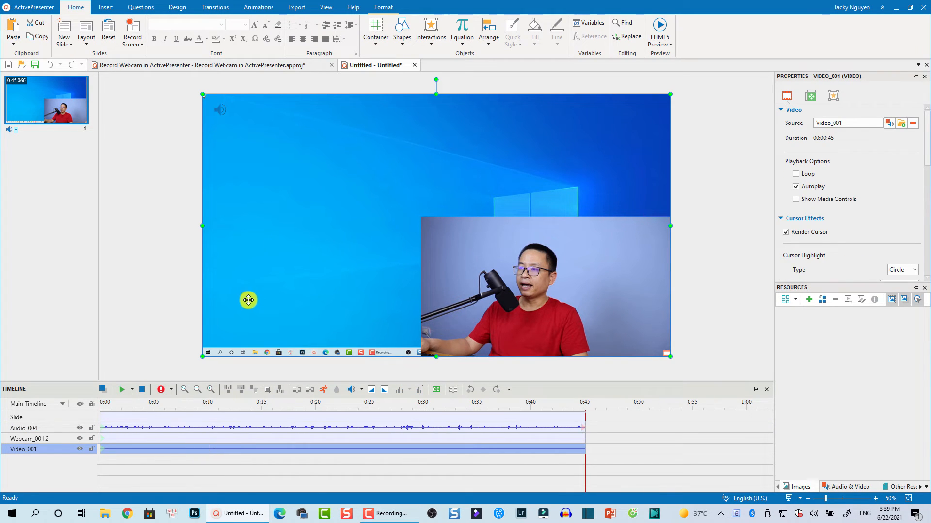
click(180, 439)
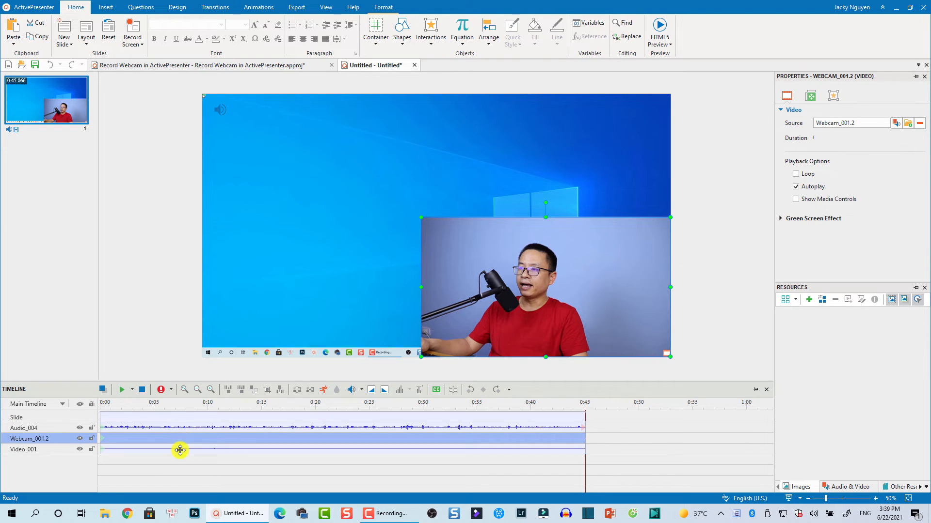
click(181, 449)
key(Delete)
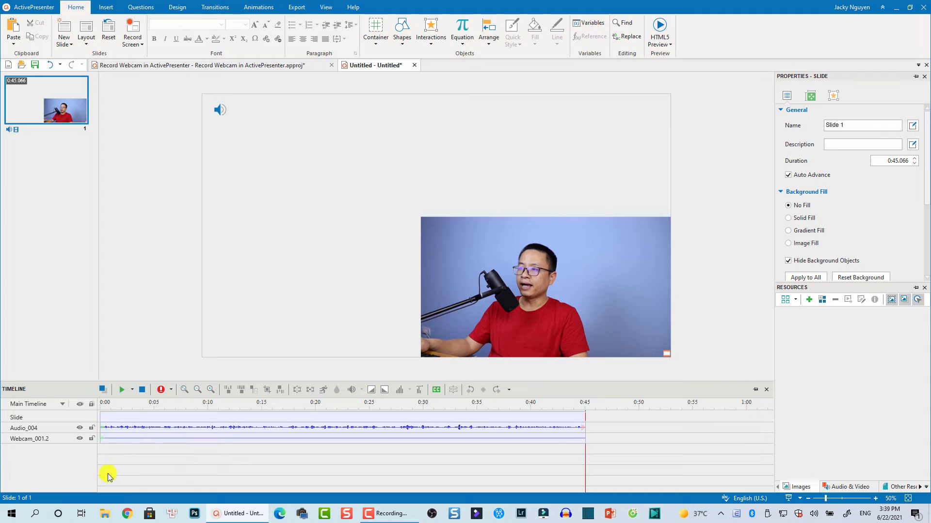
Move the webcam video to the slide's upper-left corner and enlarge it to fill the whole slide
click(183, 438)
drag(524, 301, 306, 179)
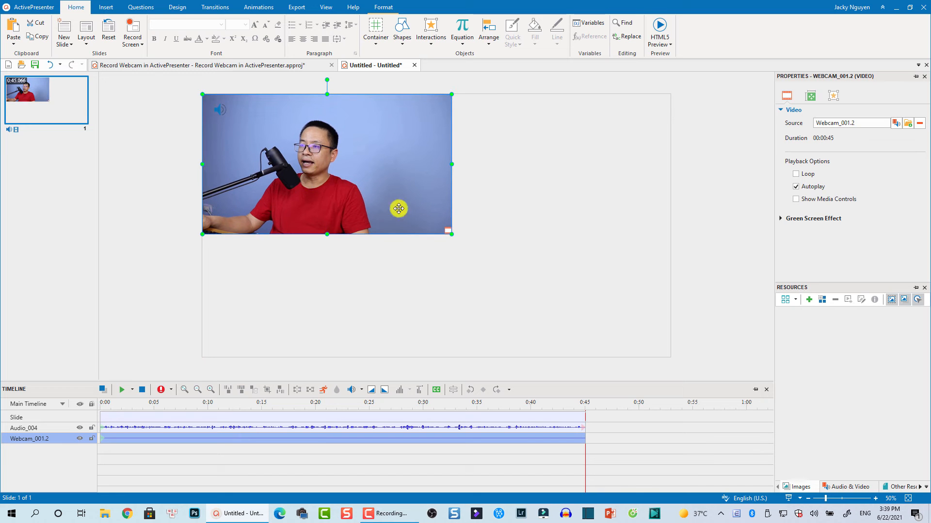
drag(451, 235, 665, 342)
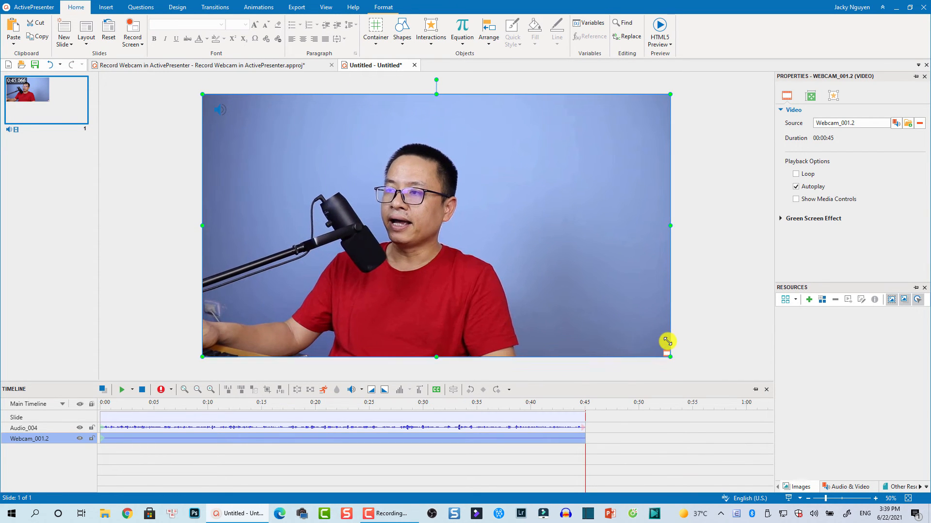
Play back the webcam recording from about 0:01, pause it, and inspect the separate webcam and audio tracks
click(130, 430)
click(113, 410)
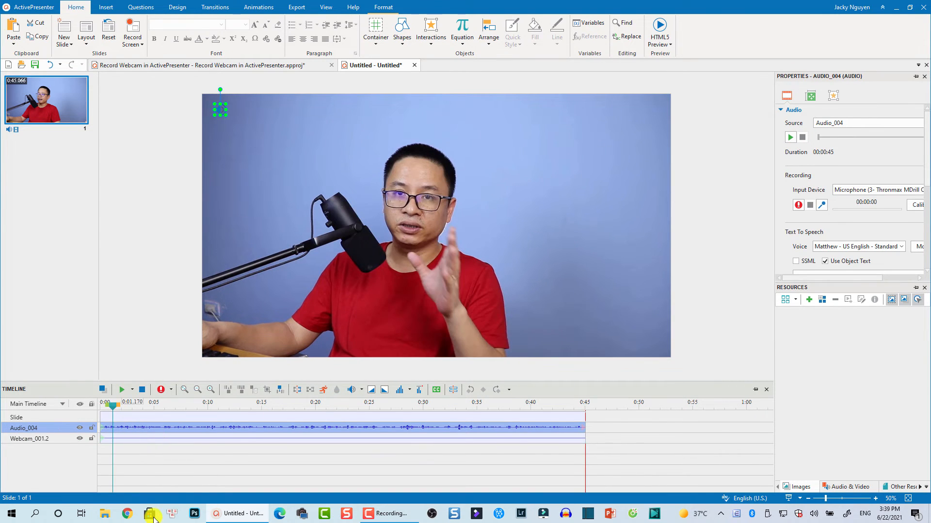
key(space)
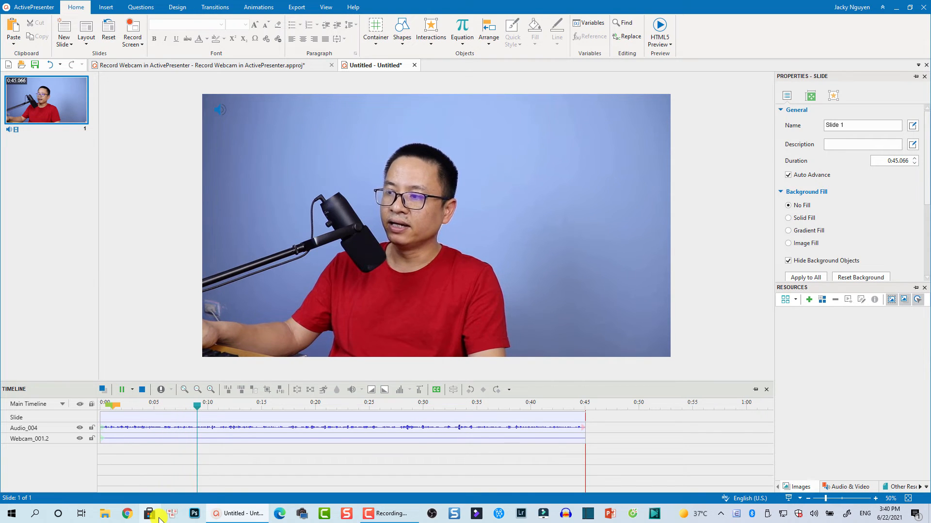
key(space)
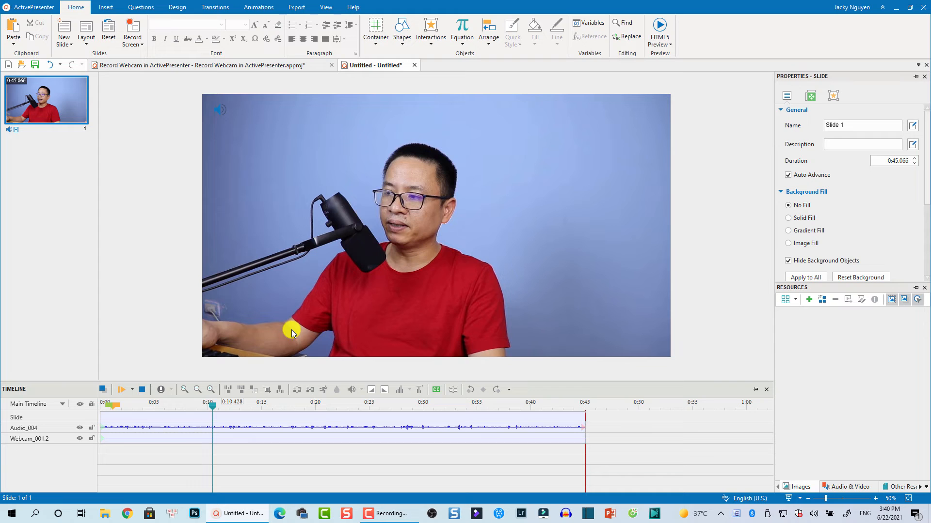
click(252, 427)
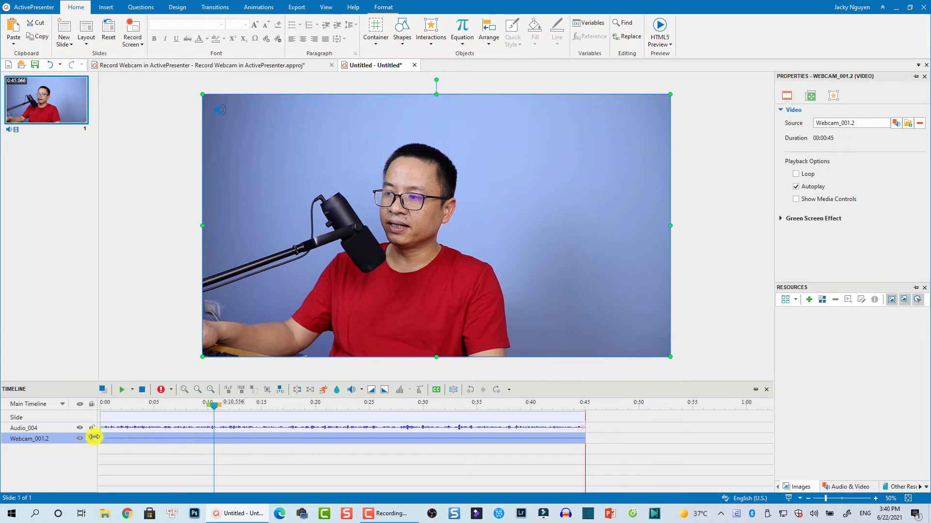
click(257, 429)
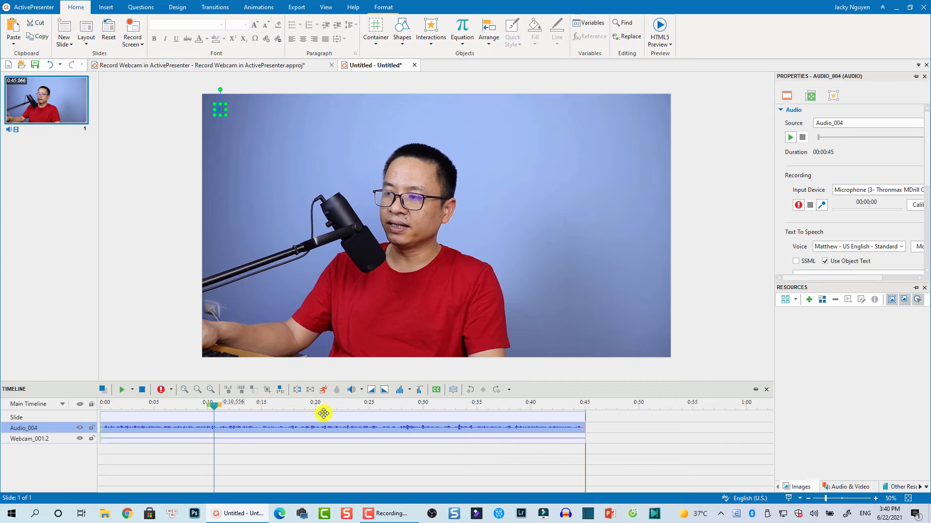
Draw a rectangular callout shape on the webcam video, above the microphone
click(104, 10)
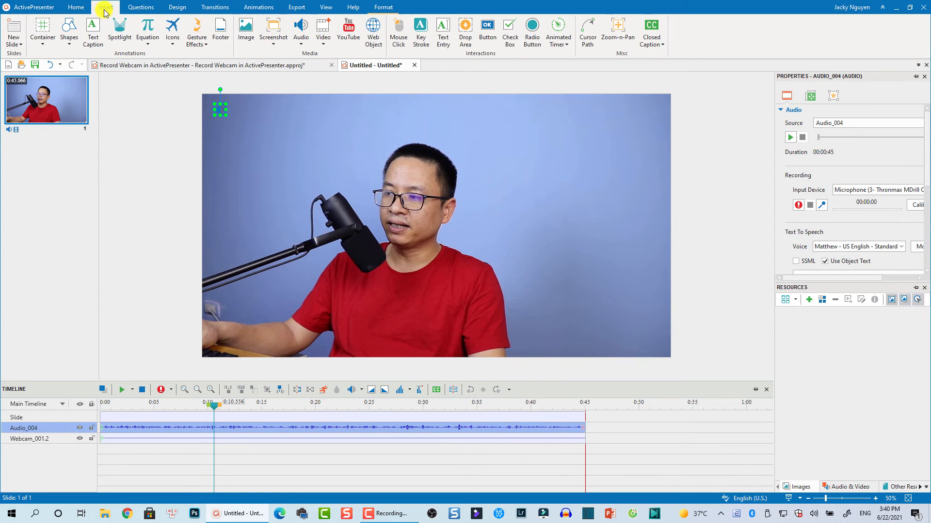
click(69, 35)
click(79, 117)
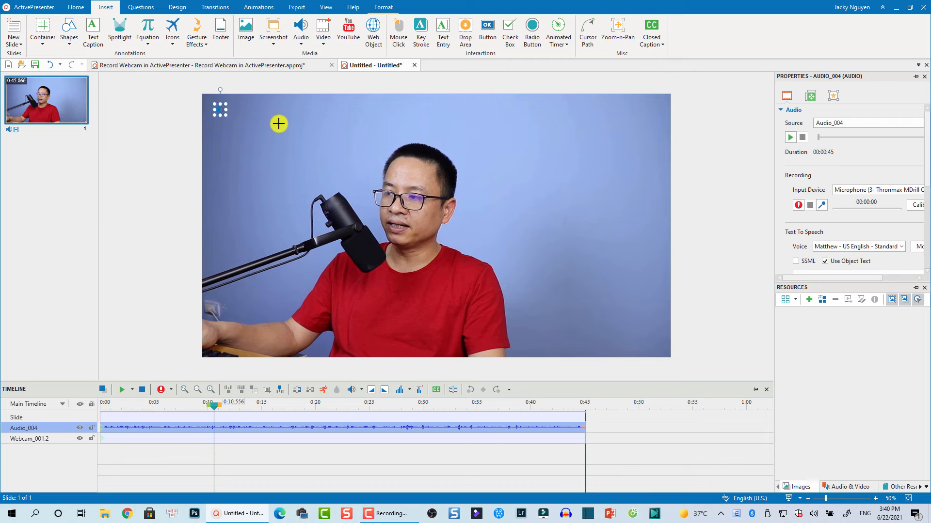
drag(280, 125, 332, 176)
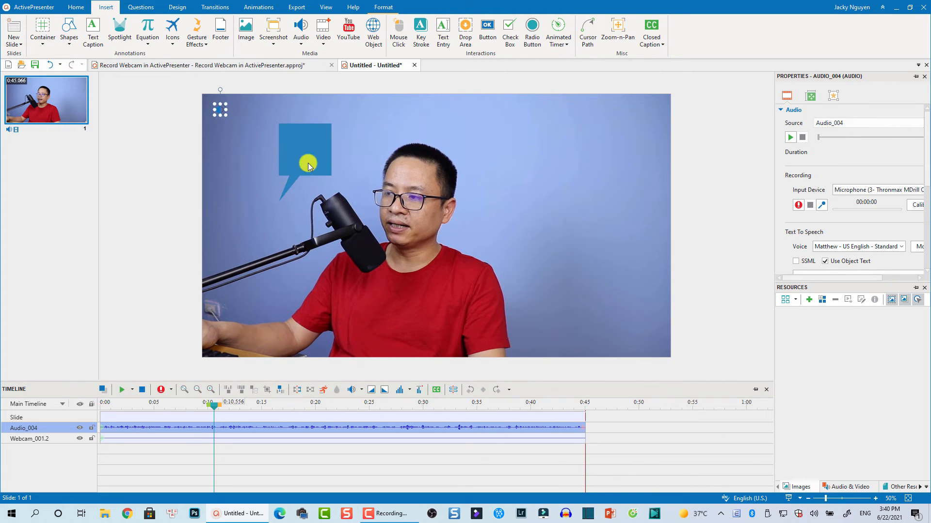
Draw an arrow pointing toward the microphone and add a text caption box over the speaker's head
click(80, 44)
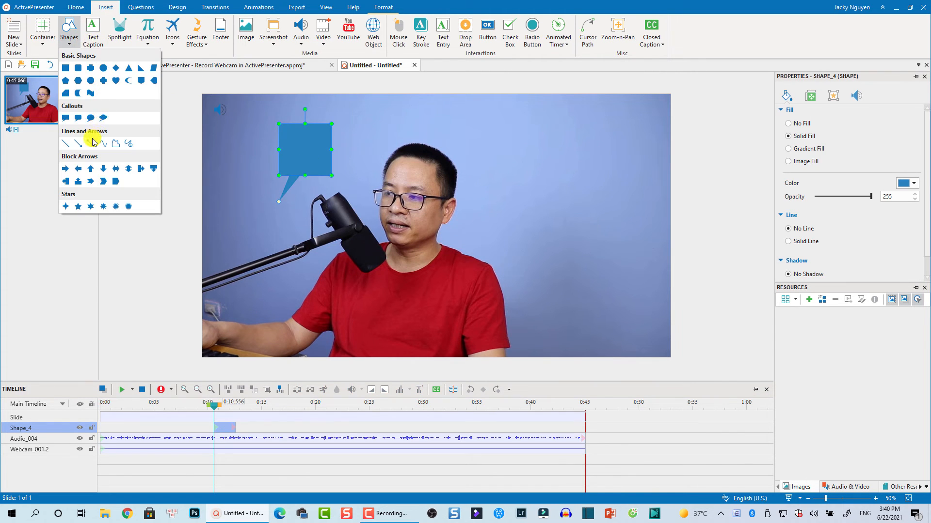
click(70, 143)
drag(238, 234, 308, 227)
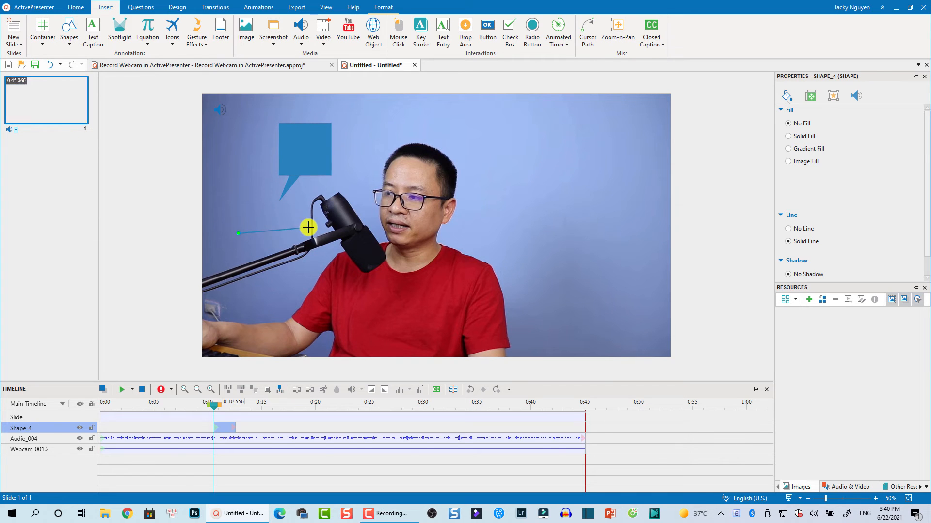
click(93, 34)
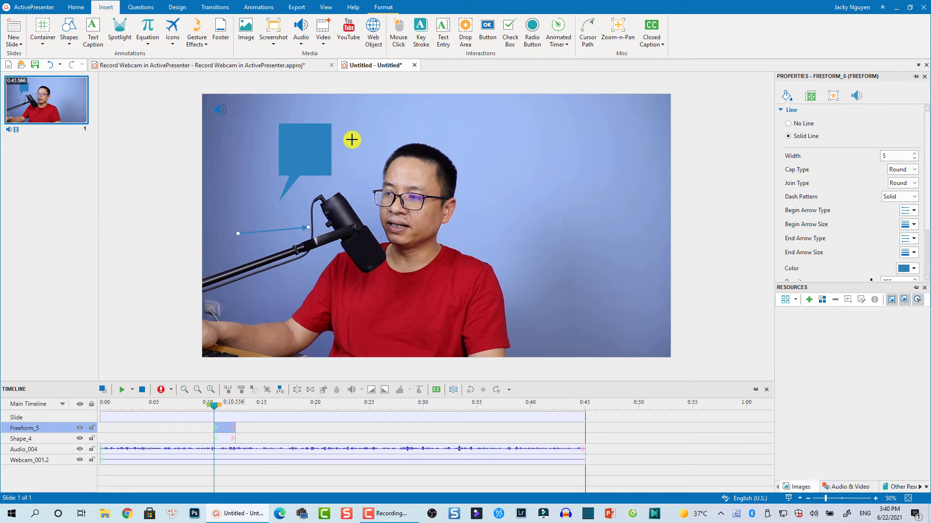
drag(360, 142, 472, 185)
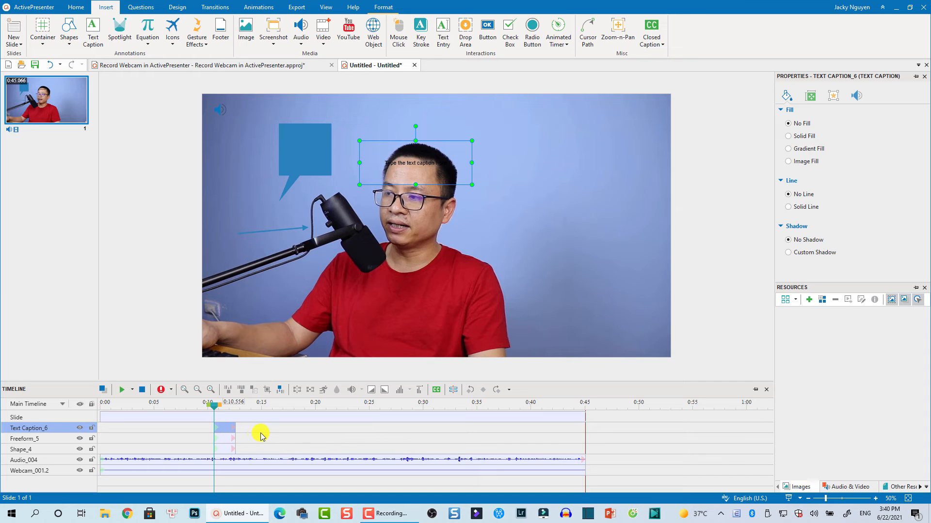
Delete the text caption, arrow and callout from the timeline together
drag(256, 423, 195, 458)
key(Delete)
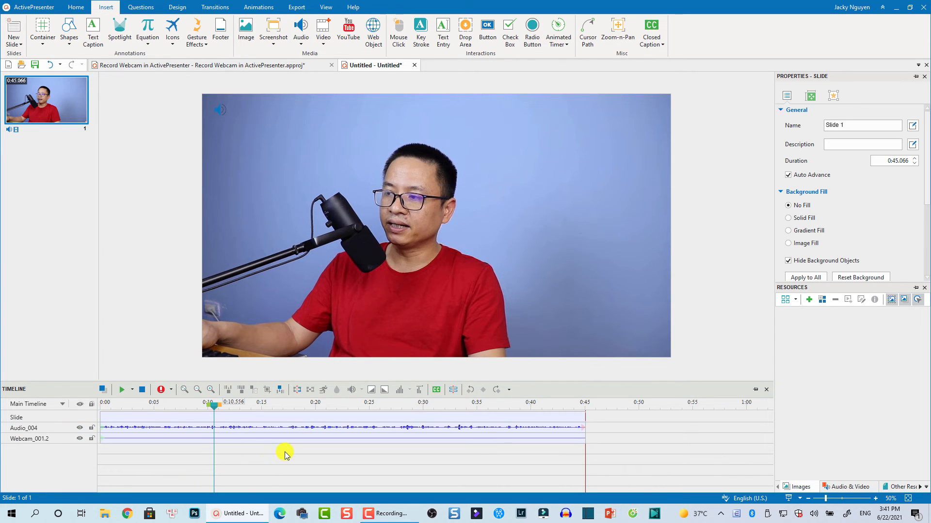
Select the webcam and audio tracks together and set up a video export in MP4 format
click(257, 438)
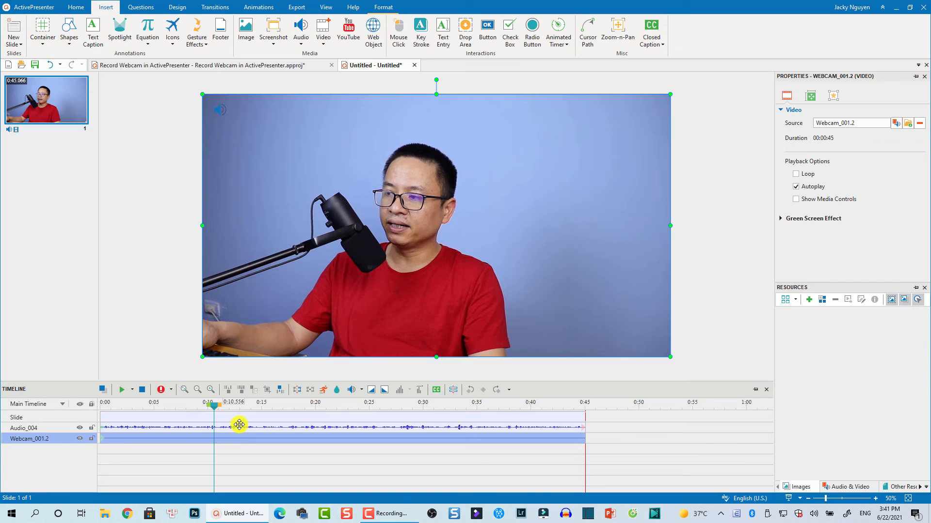
click(239, 427)
drag(289, 460, 132, 416)
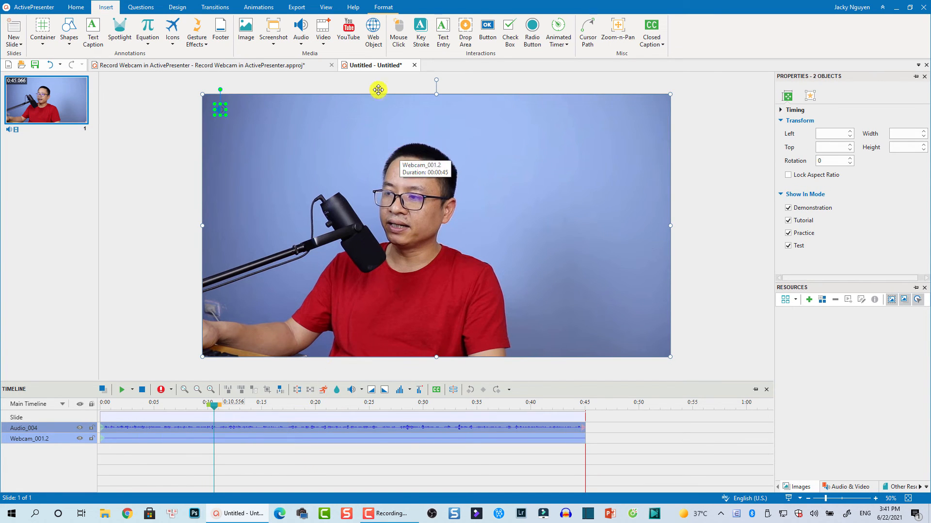
click(296, 7)
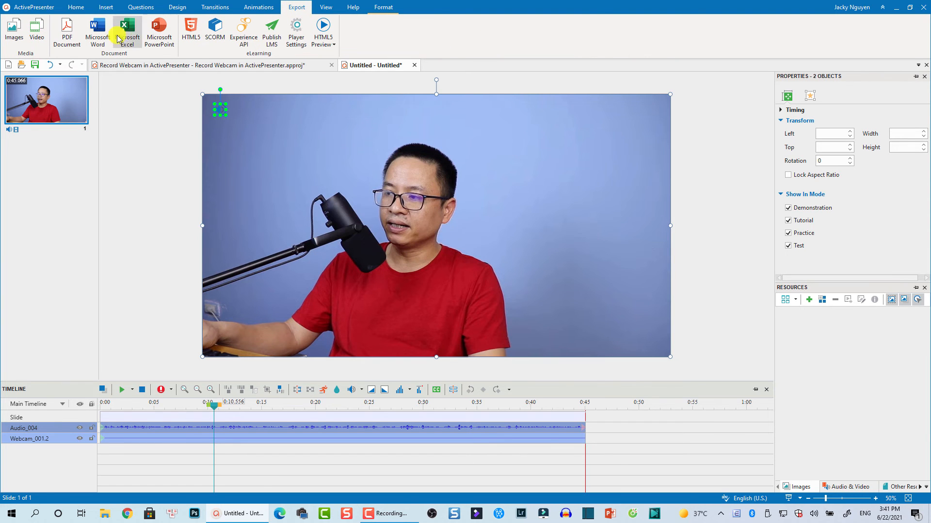
click(39, 34)
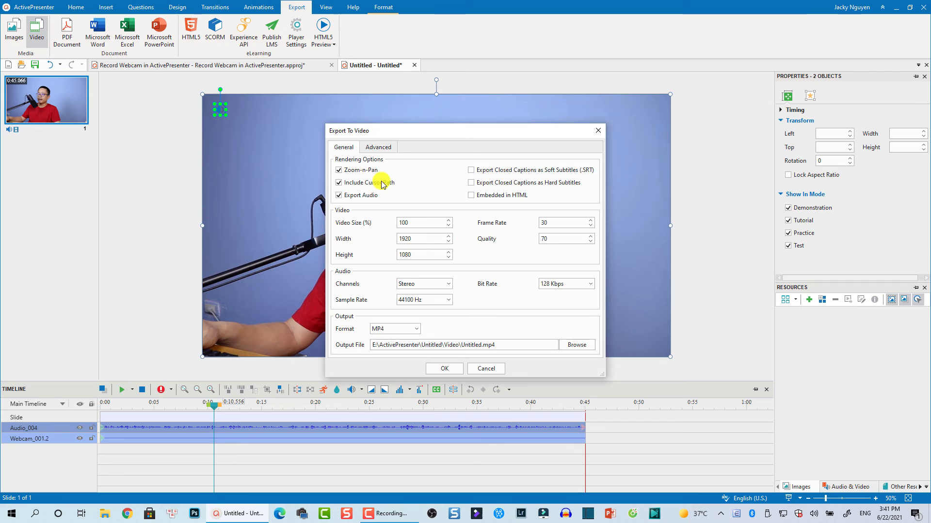
click(419, 332)
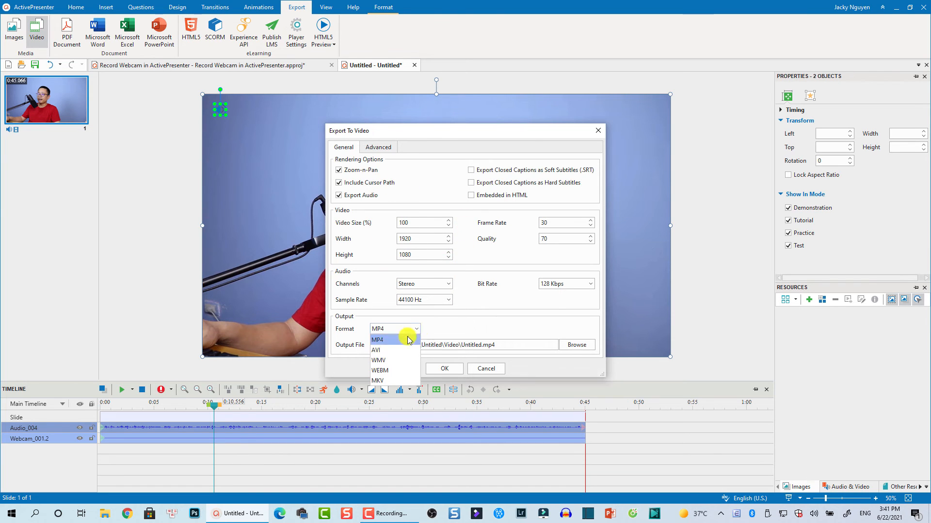
click(376, 341)
double_click(548, 239)
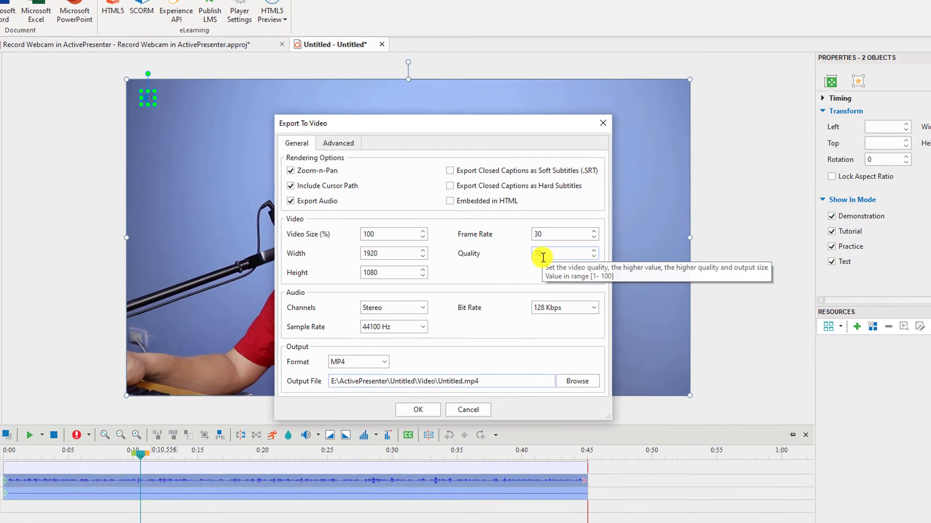
Name the output file webcamvideo.mp4 and start exporting the video
click(469, 385)
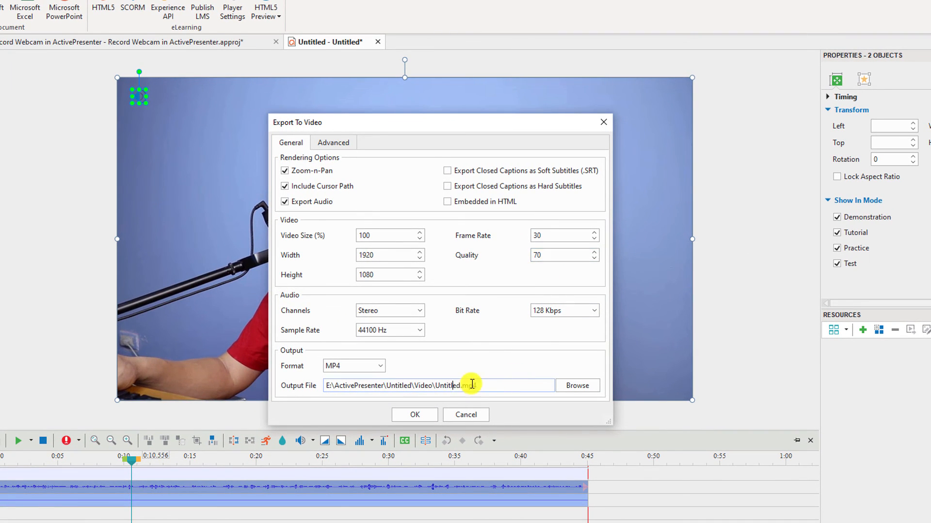
drag(461, 386, 439, 386)
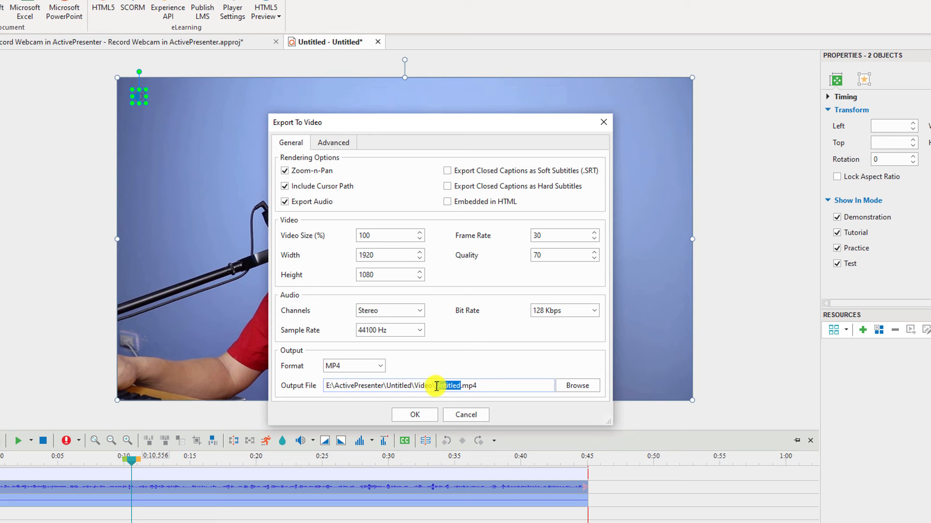
text(webcamvideo)
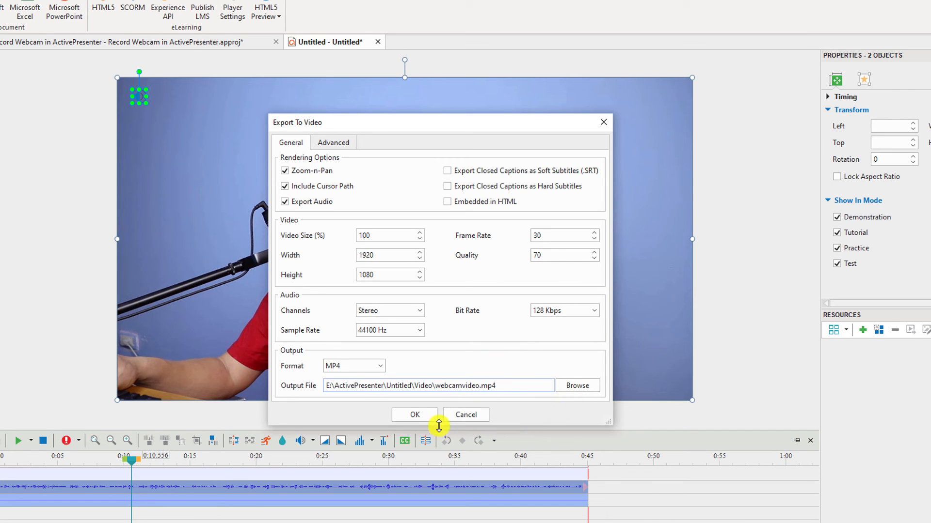
click(415, 416)
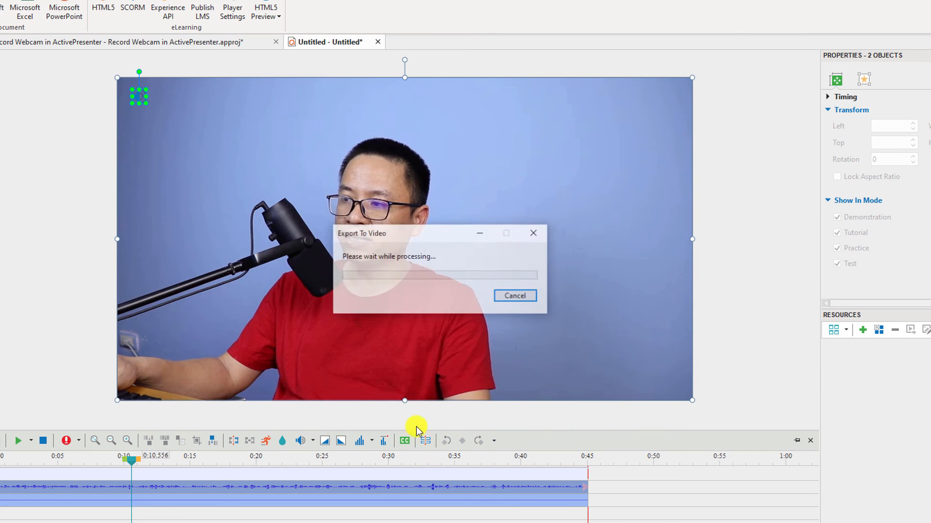